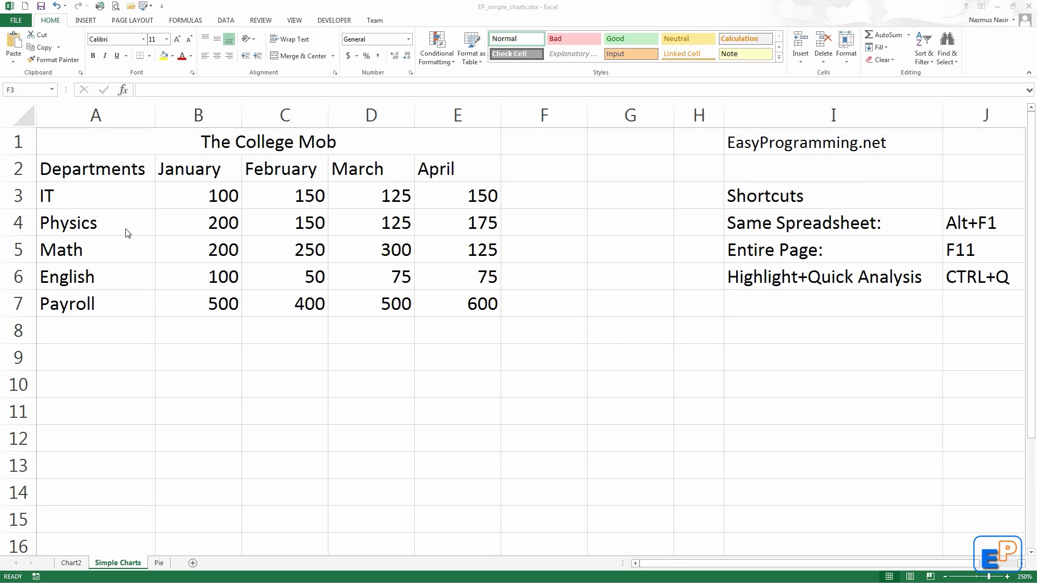
pyautogui.moveTo(112, 140); pyautogui.dragTo(478, 302)
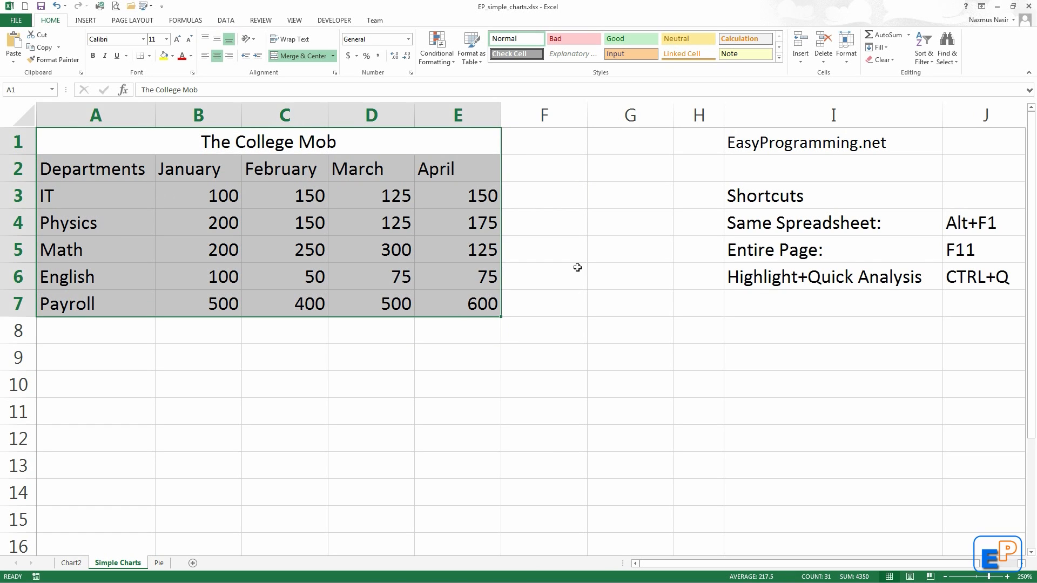
pyautogui.moveTo(760, 195); pyautogui.dragTo(984, 282)
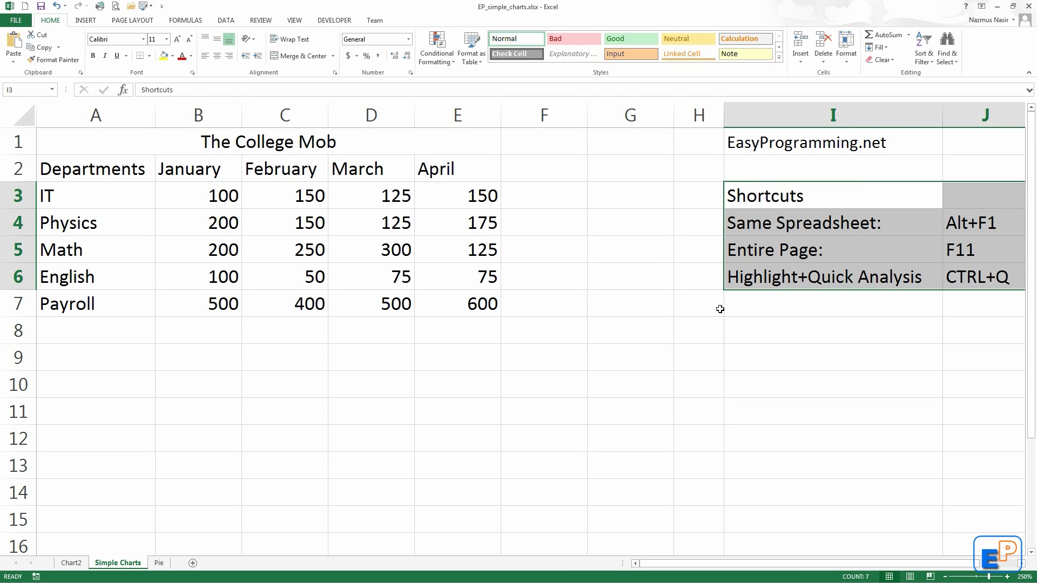
pyautogui.click(804, 246)
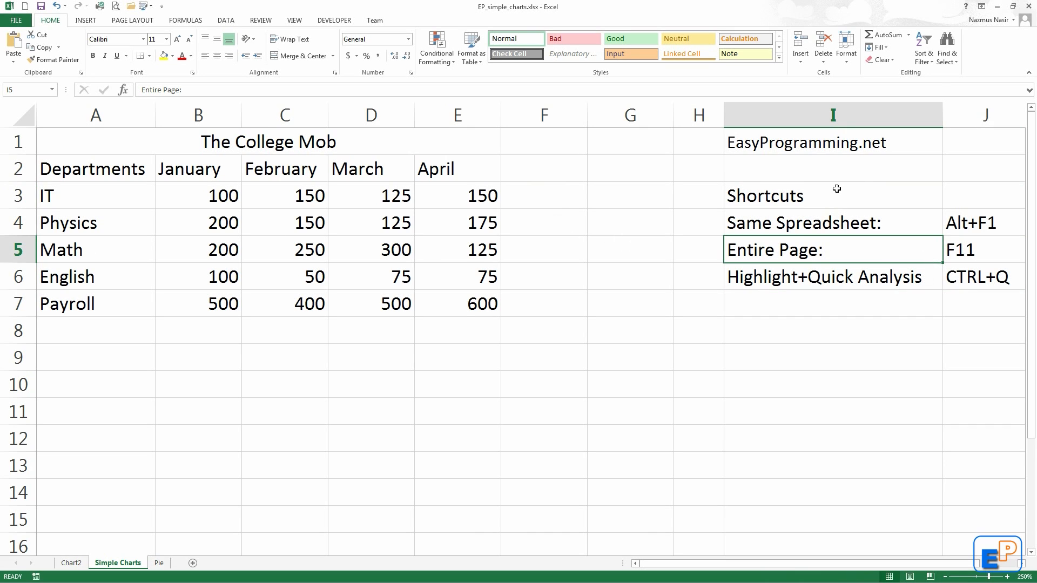
pyautogui.click(839, 190)
pyautogui.click(811, 224)
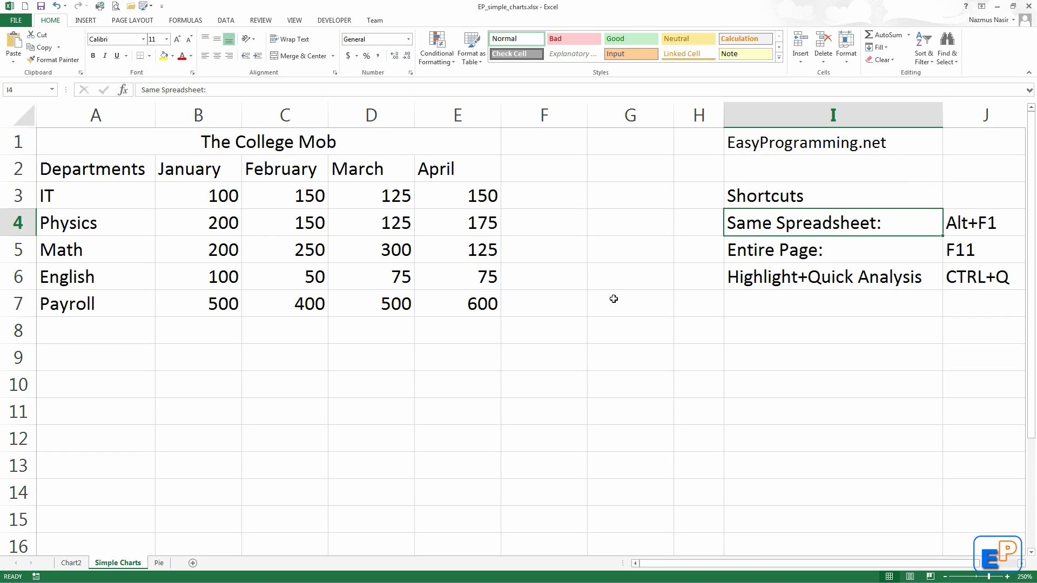
# Insert a clustered column chart of the department data in A2:E7 on the same sheet and move it slightly up
pyautogui.moveTo(68, 169); pyautogui.dragTo(486, 305)
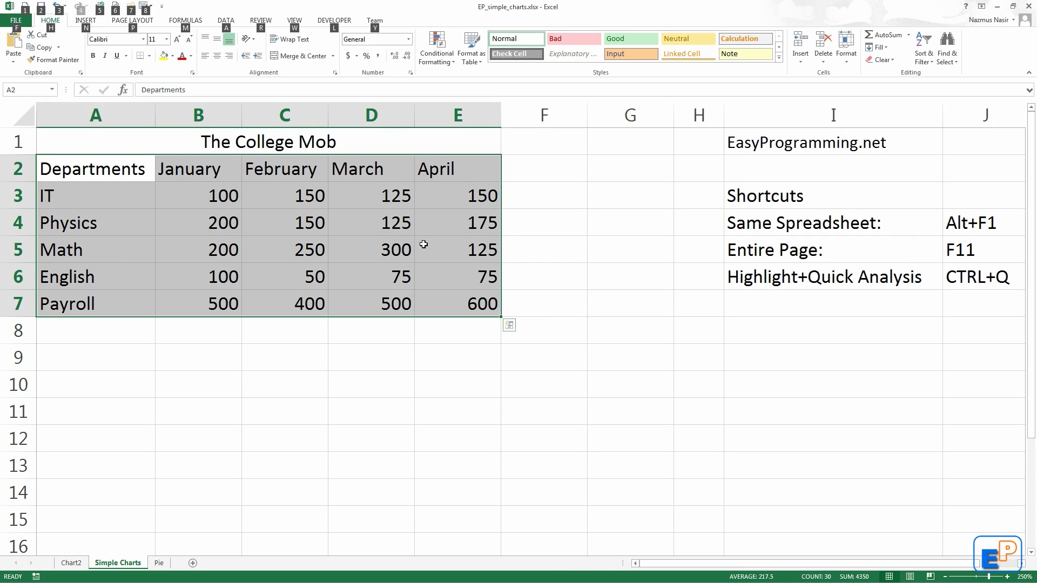
pyautogui.hotkey('alt', 'F1')
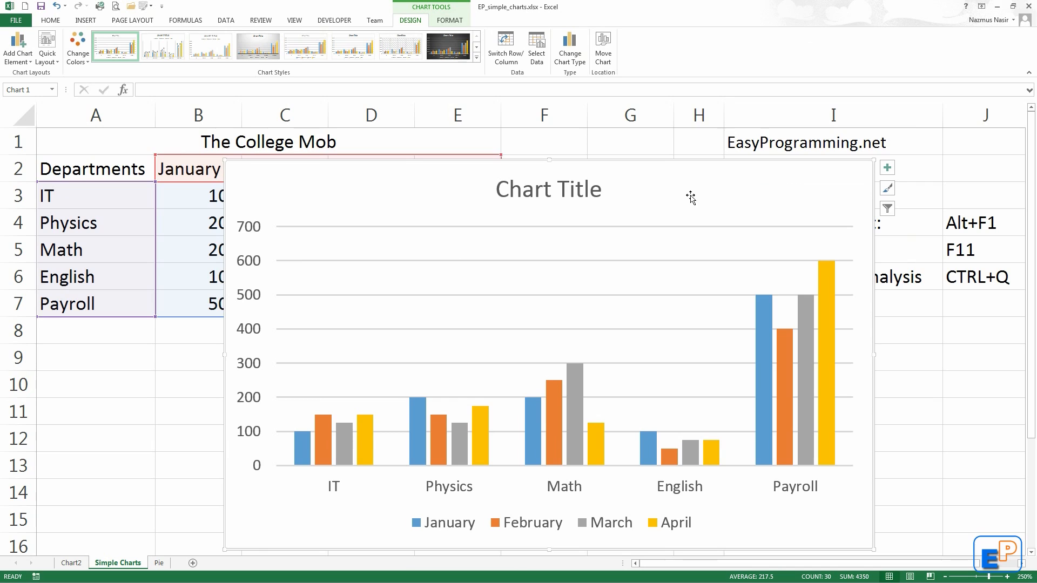
pyautogui.moveTo(687, 186); pyautogui.dragTo(683, 155)
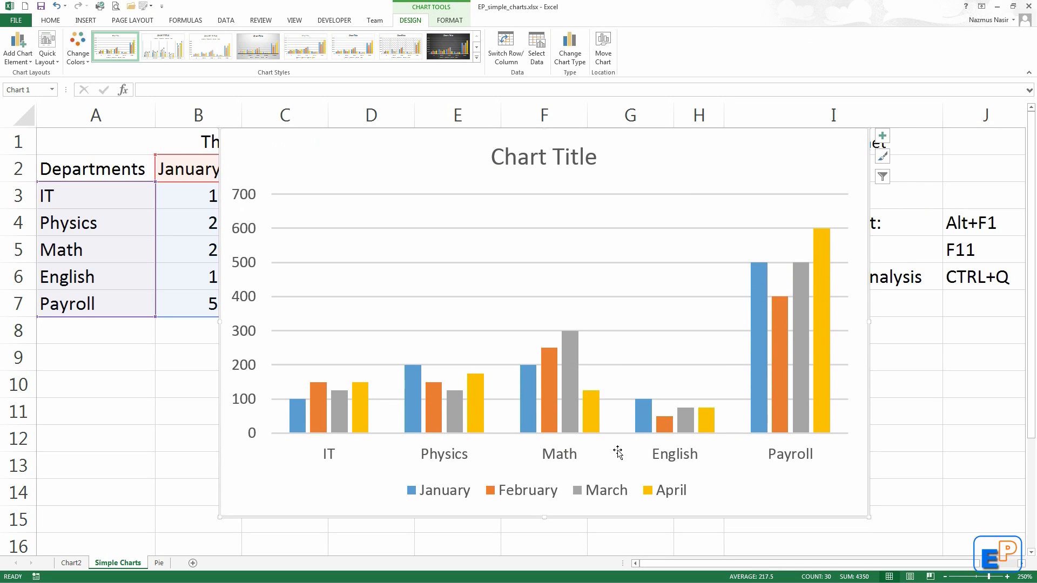
pyautogui.moveTo(558, 429)
pyautogui.click(300, 424)
pyautogui.click(324, 419)
pyautogui.click(389, 415)
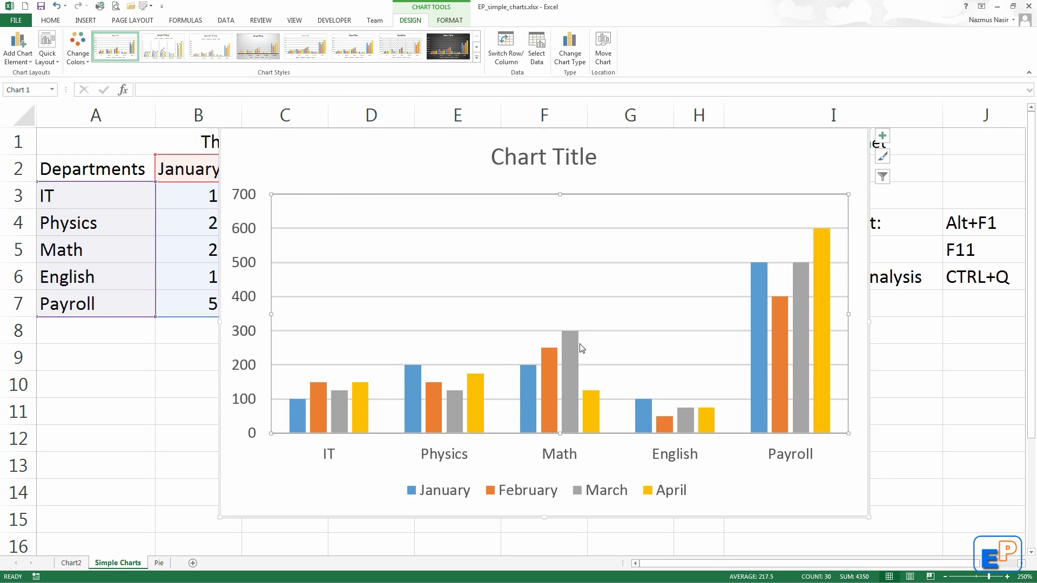
# Change the embedded chart to 3-D Clustered Column and delete it from the sheet
pyautogui.click(565, 52)
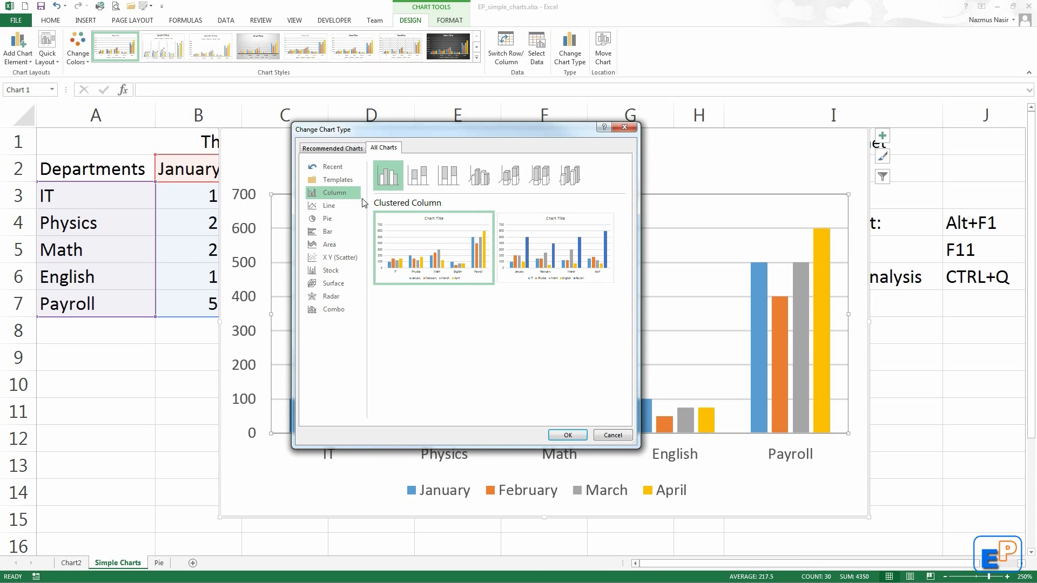
pyautogui.click(479, 175)
pyautogui.moveTo(460, 257)
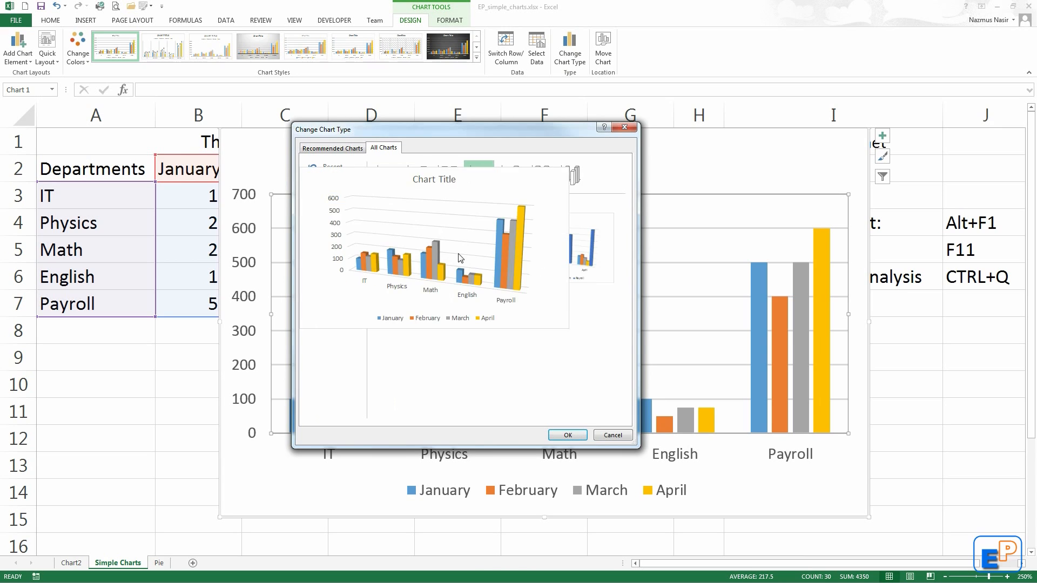
pyautogui.click(567, 436)
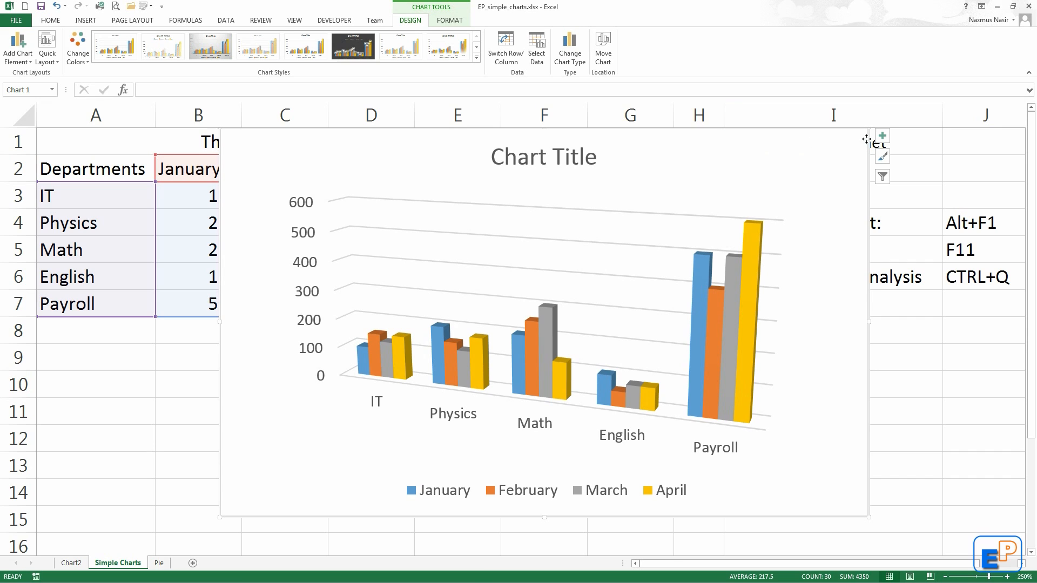
pyautogui.press('Delete')
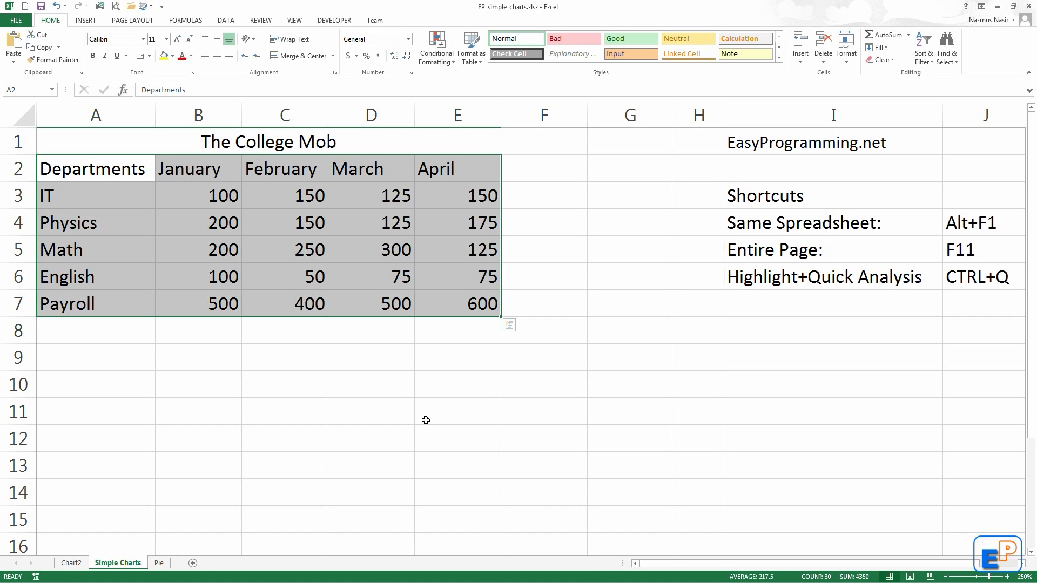
# Create a clustered column chart of the department data in A2:E7 on its own chart sheet
pyautogui.press('F11')
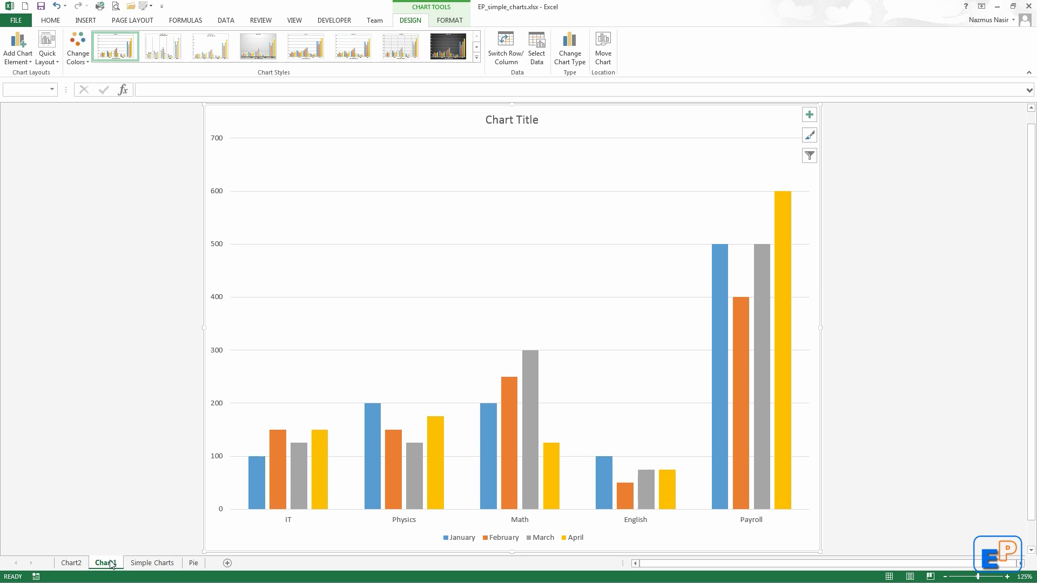
pyautogui.click(899, 189)
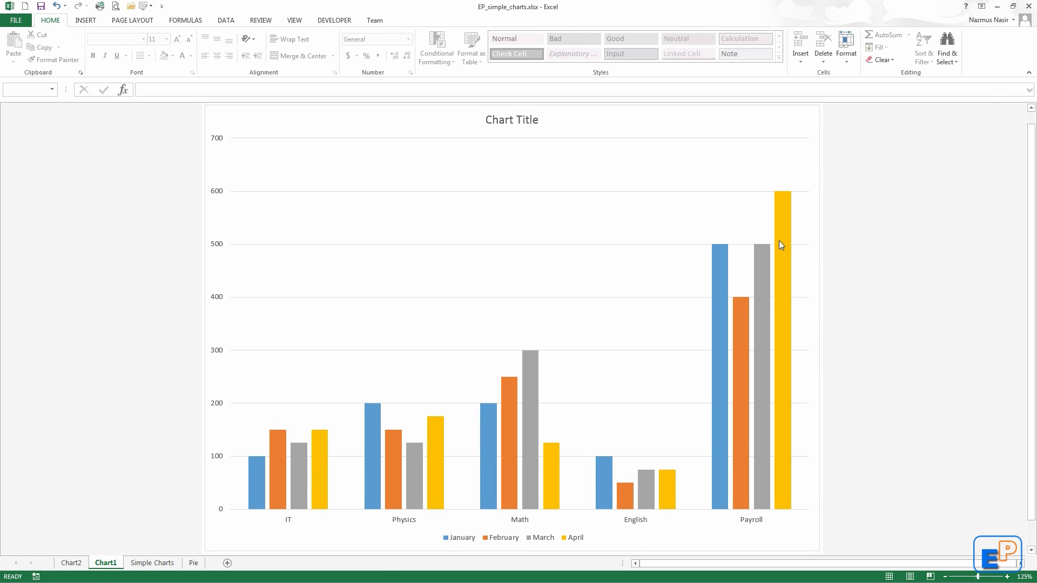
pyautogui.scroll(1, 864, 211)
pyautogui.moveTo(1026, 151); pyautogui.dragTo(1028, 267)
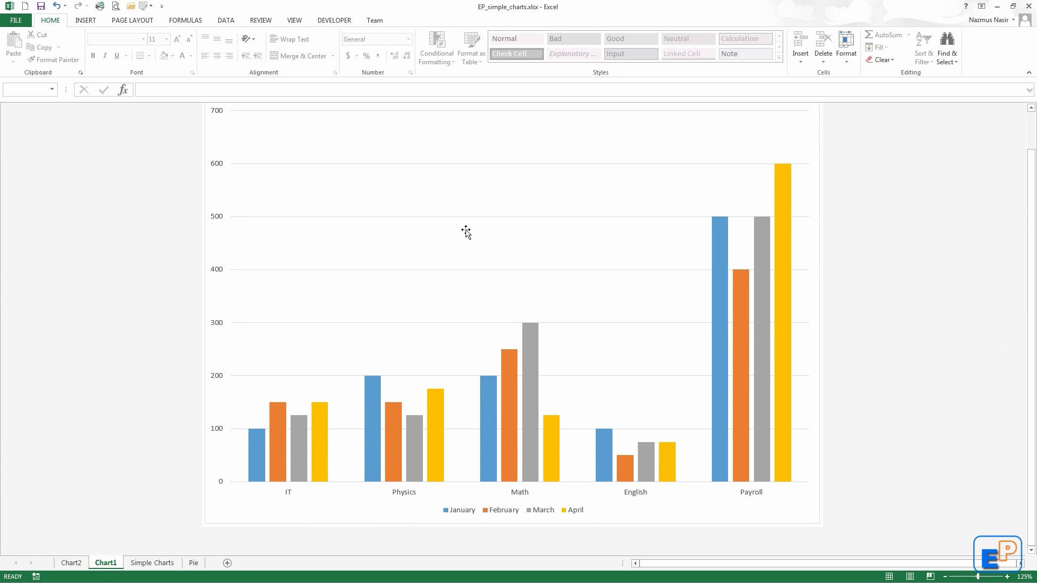
# Change the chart sheet's chart to 3-D Clustered Column and apply the dark-background chart style with data labels
pyautogui.click(409, 112)
pyautogui.click(409, 18)
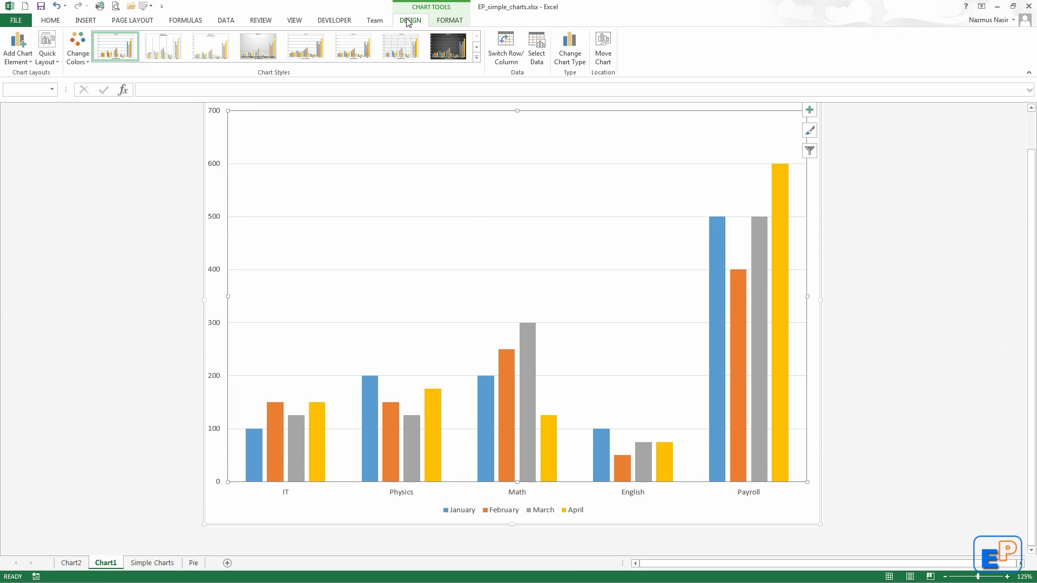
pyautogui.click(573, 52)
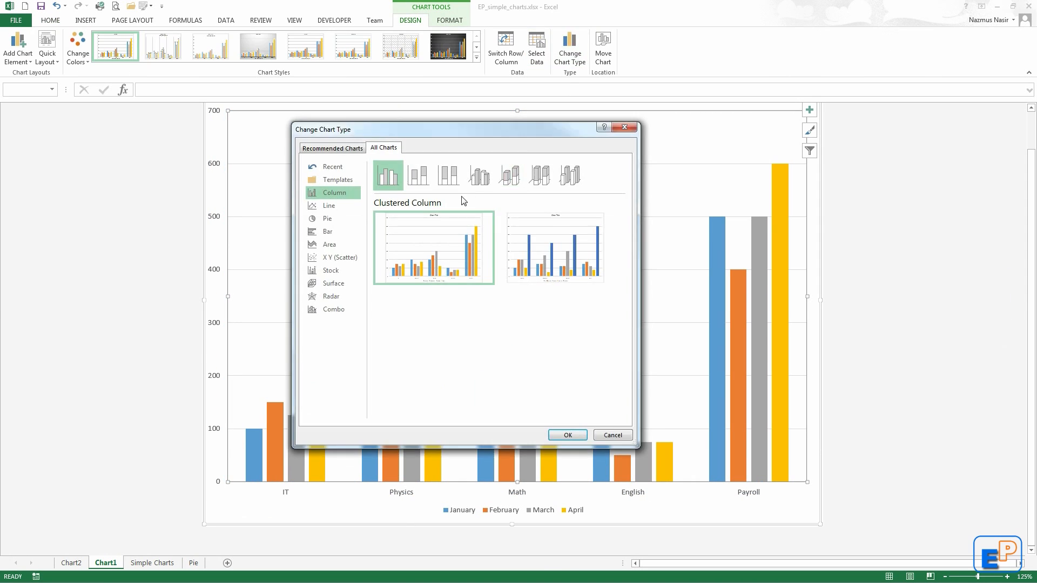
pyautogui.click(486, 180)
pyautogui.click(567, 435)
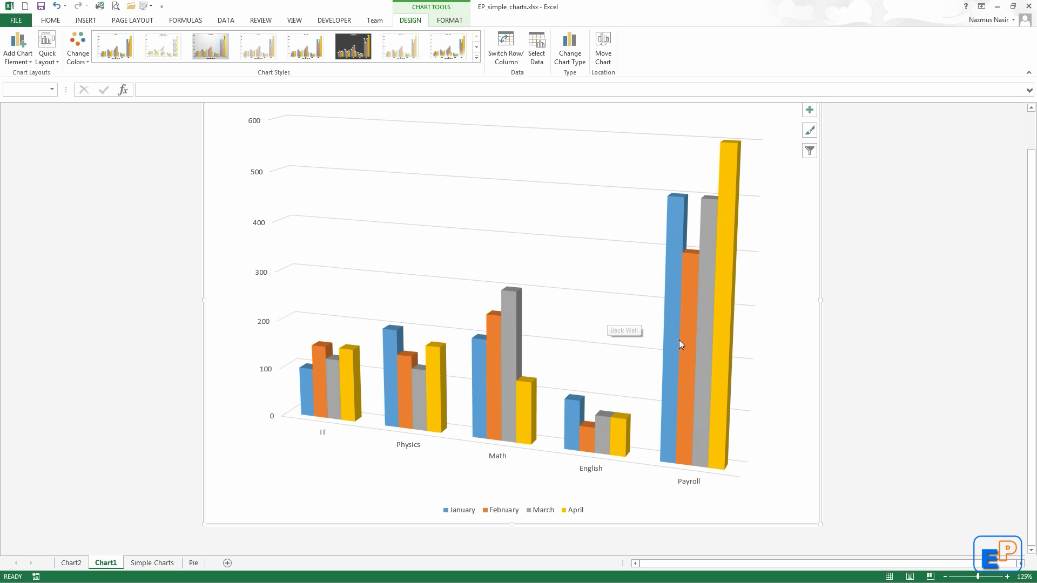
pyautogui.click(476, 57)
pyautogui.click(353, 46)
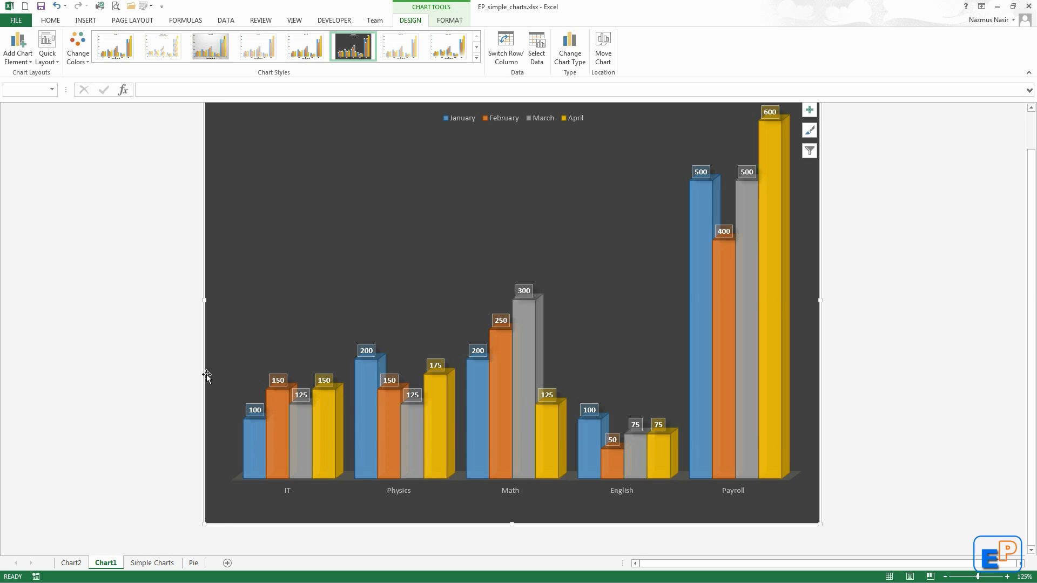
# On the Simple Charts sheet, insert a Line chart of the department data in A2:E7 with Quick Analysis
pyautogui.click(148, 564)
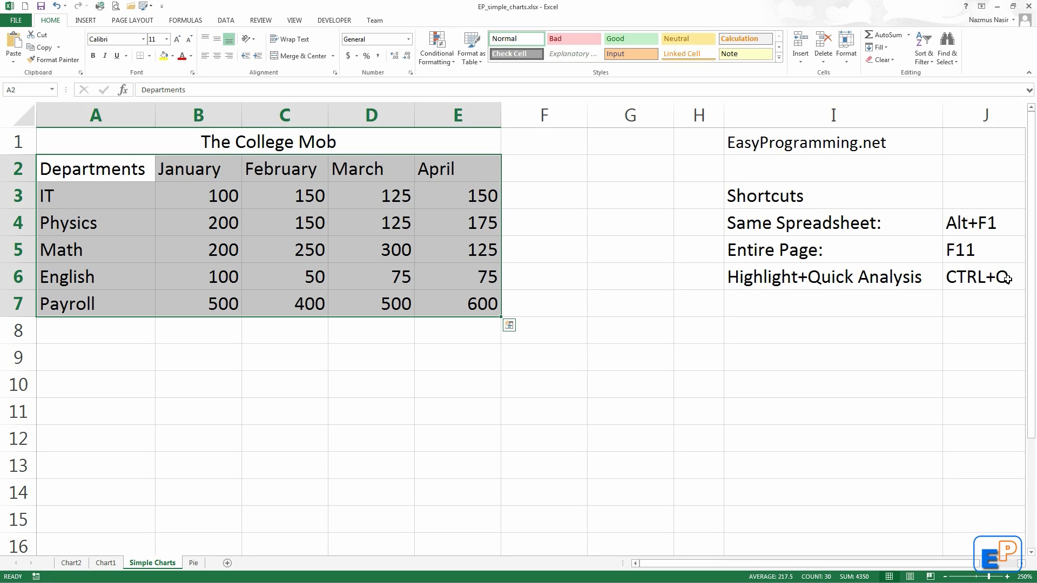
pyautogui.click(511, 326)
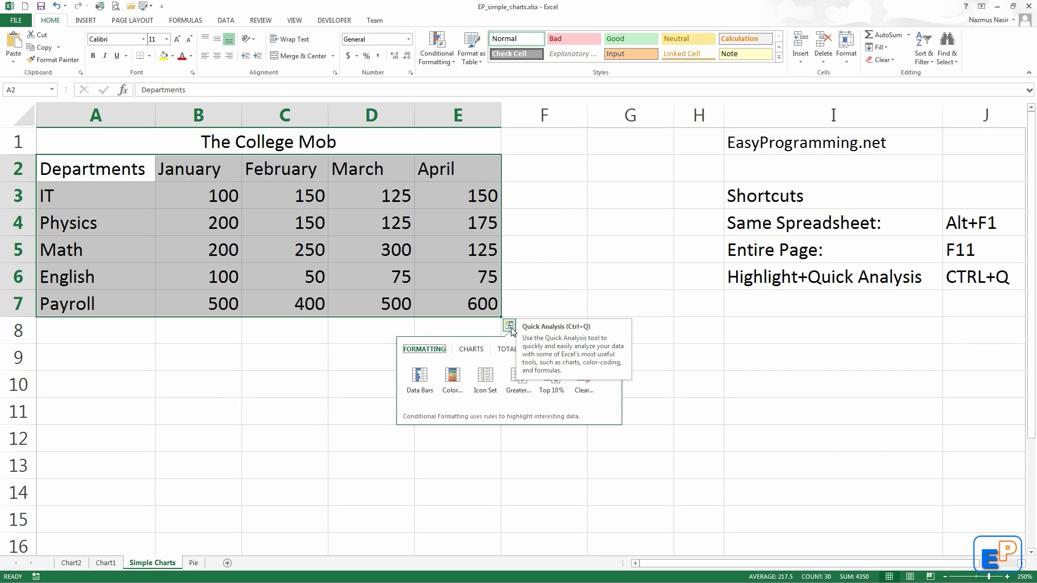
pyautogui.click(553, 273)
pyautogui.moveTo(76, 169); pyautogui.dragTo(491, 307)
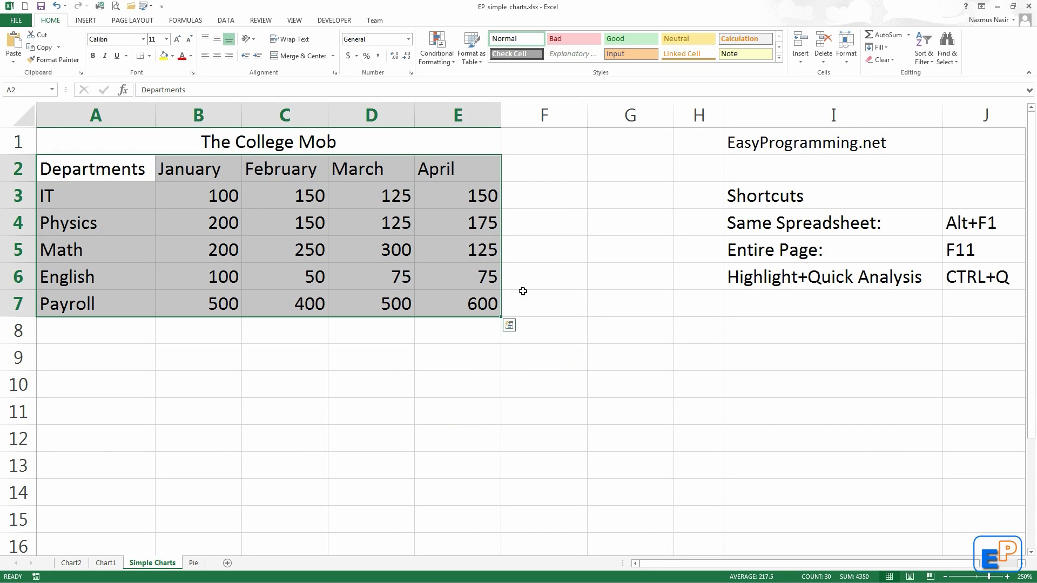
pyautogui.hotkey('ctrl', 'q')
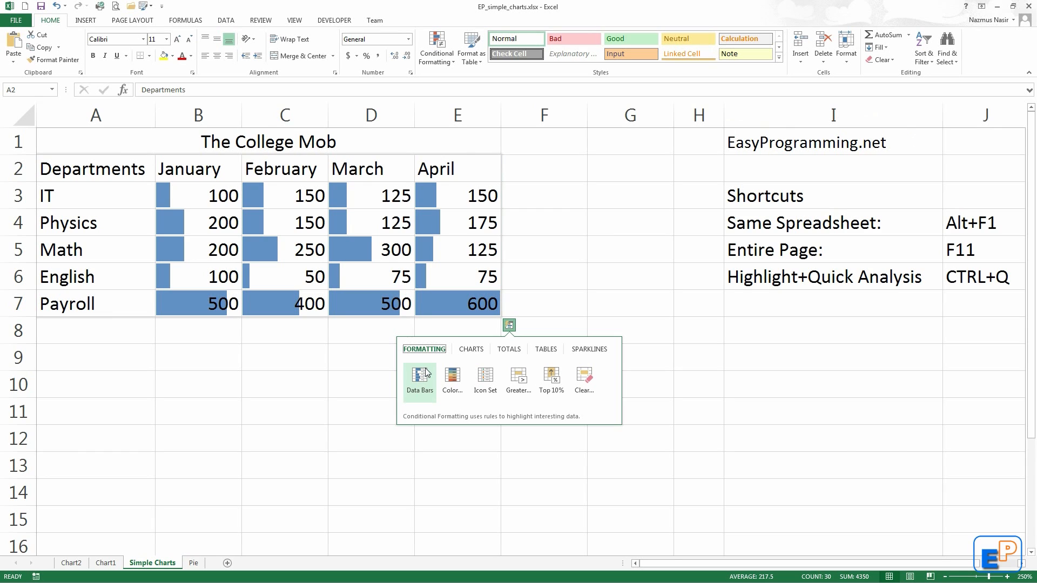
pyautogui.click(476, 355)
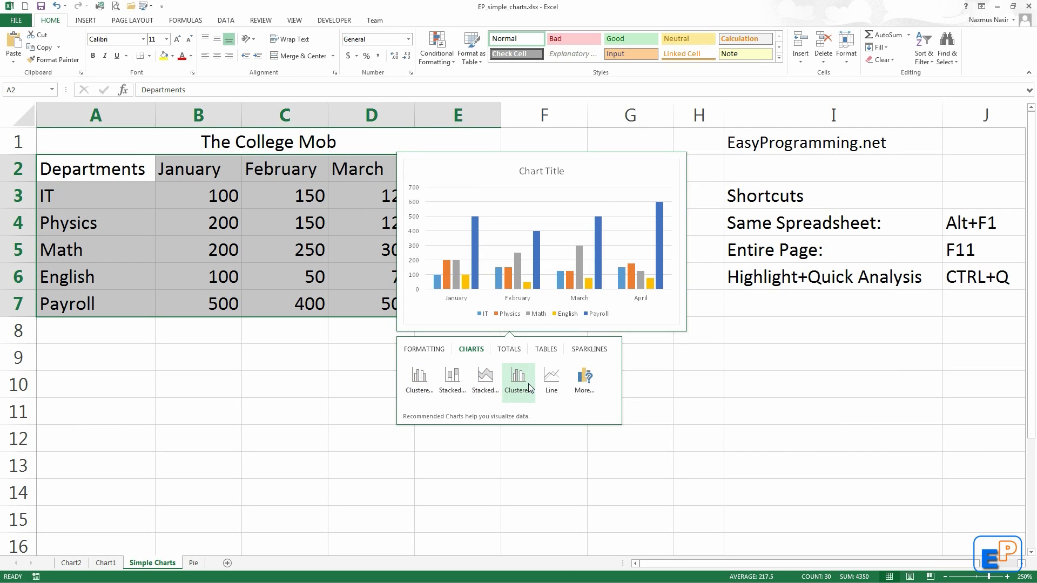
pyautogui.click(551, 380)
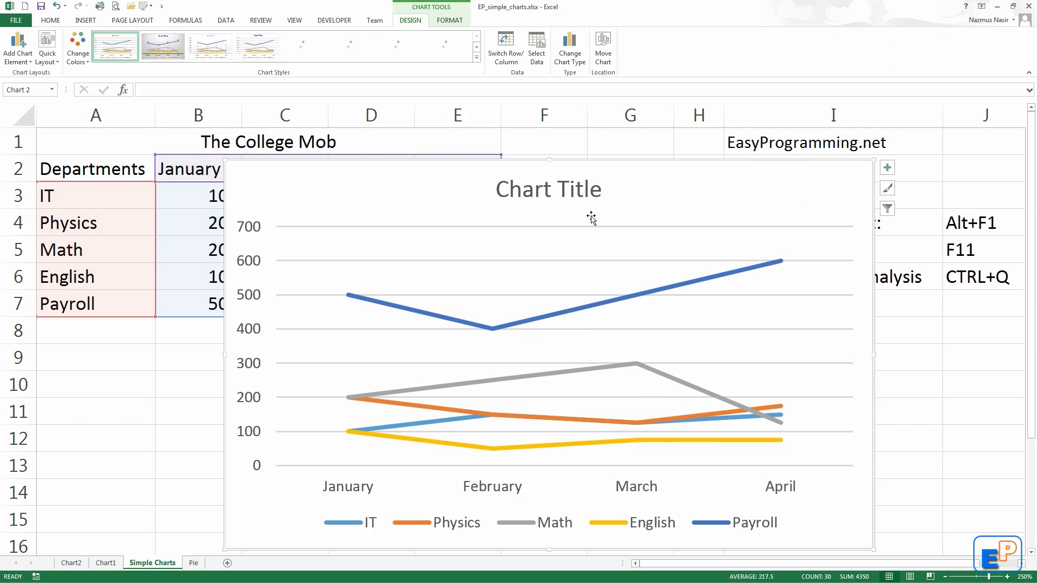
# Move the line chart over the data table so that its upper-left corner sits at cell A1
pyautogui.moveTo(654, 167); pyautogui.dragTo(622, 136)
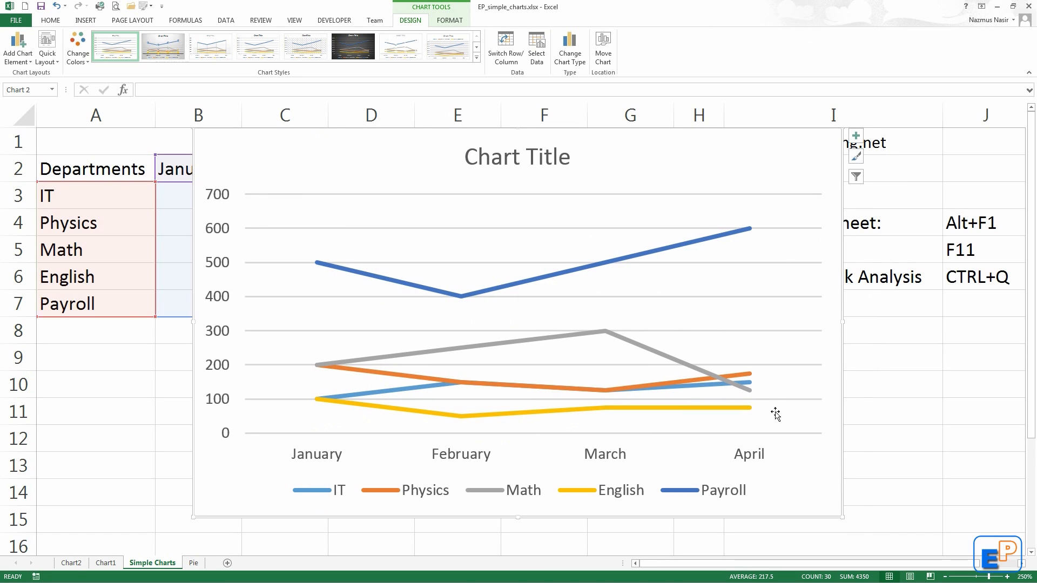
pyautogui.moveTo(718, 144); pyautogui.dragTo(601, 151)
pyautogui.moveTo(671, 158); pyautogui.dragTo(630, 152)
pyautogui.moveTo(780, 221); pyautogui.dragTo(986, 292)
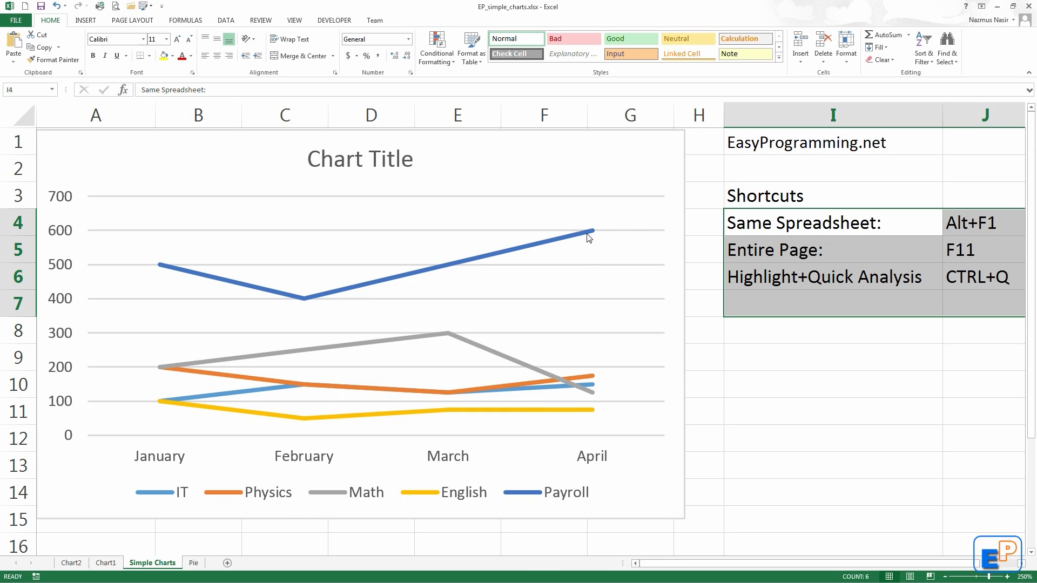
pyautogui.moveTo(590, 236)
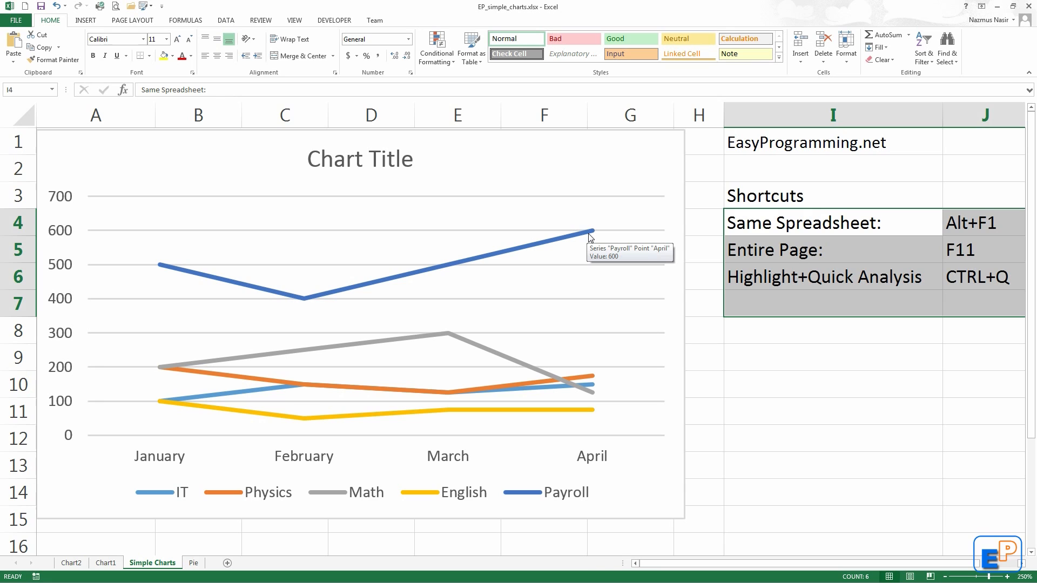
pyautogui.click(554, 153)
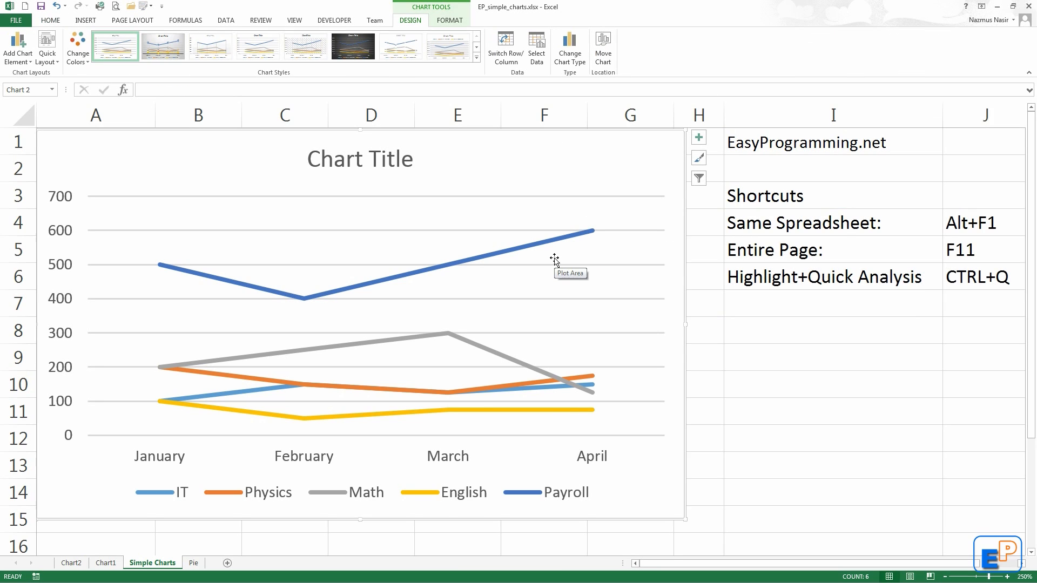